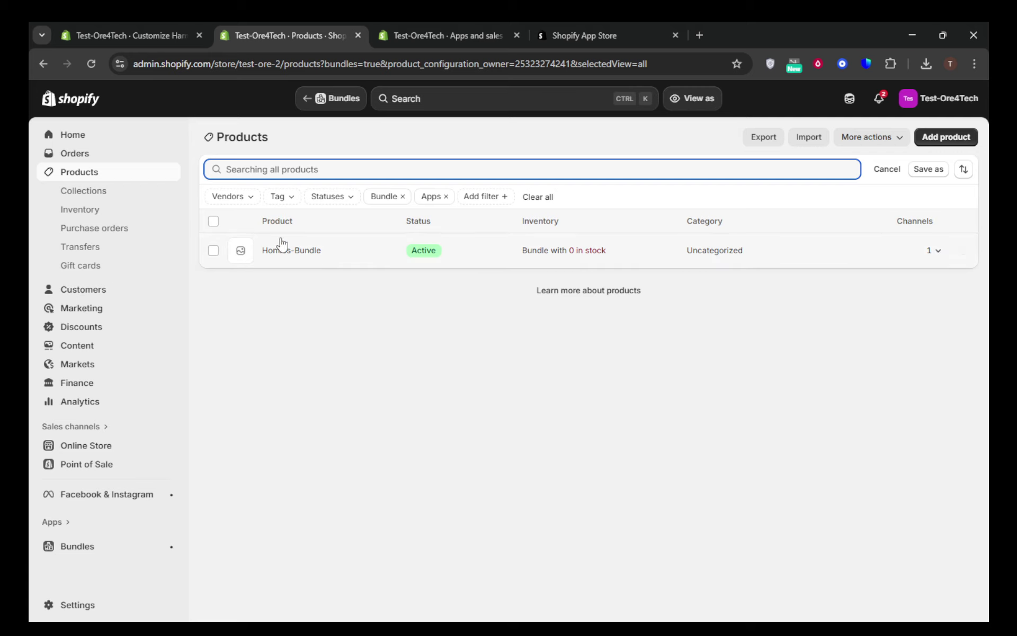
# Open the Homies-Bundle product and review its bundled products, price and inventory sections.
pyautogui.click(353, 258)
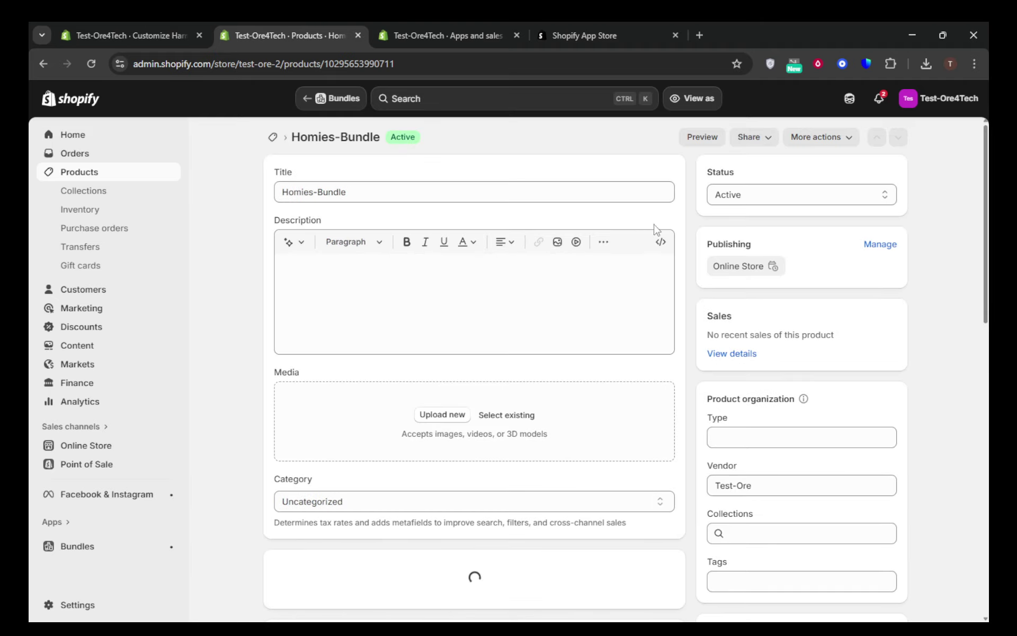
pyautogui.scroll(-4, 674, 265)
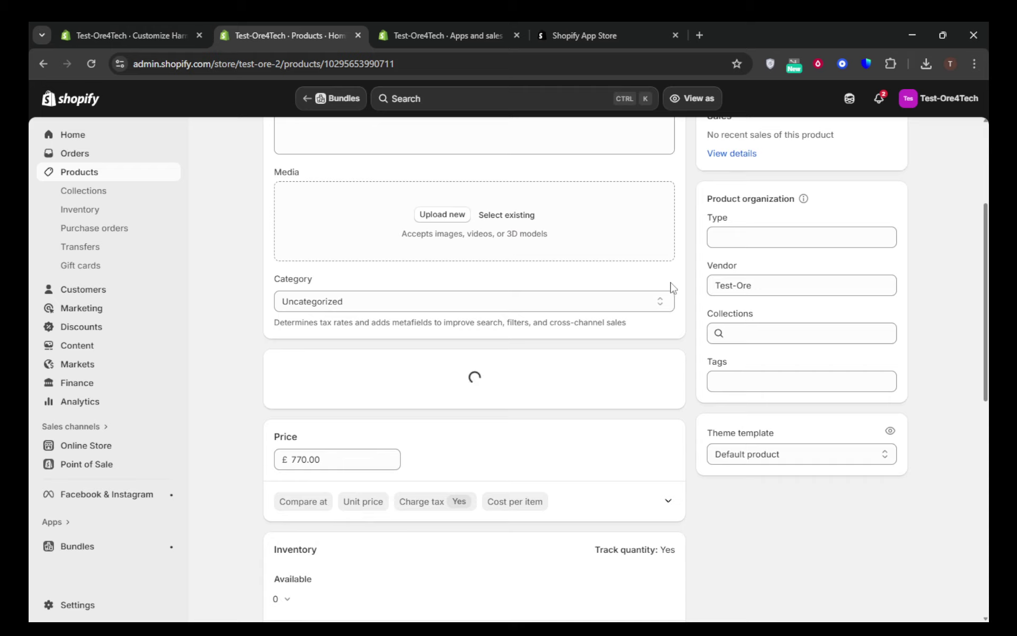
pyautogui.scroll(-4, 673, 289)
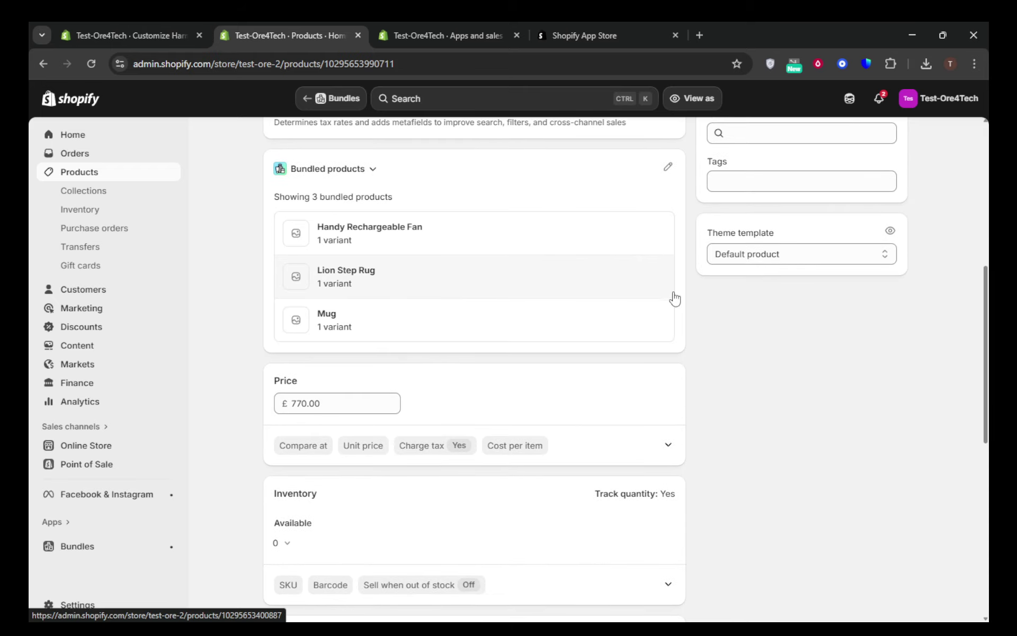
pyautogui.scroll(-3, 675, 297)
pyautogui.scroll(4, 672, 294)
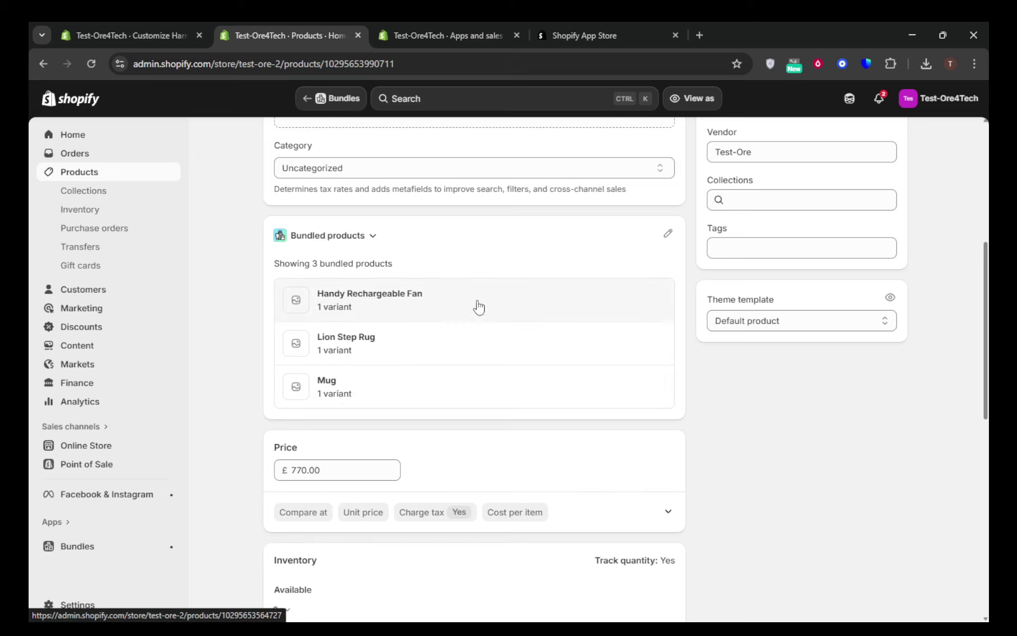
pyautogui.scroll(6, 561, 293)
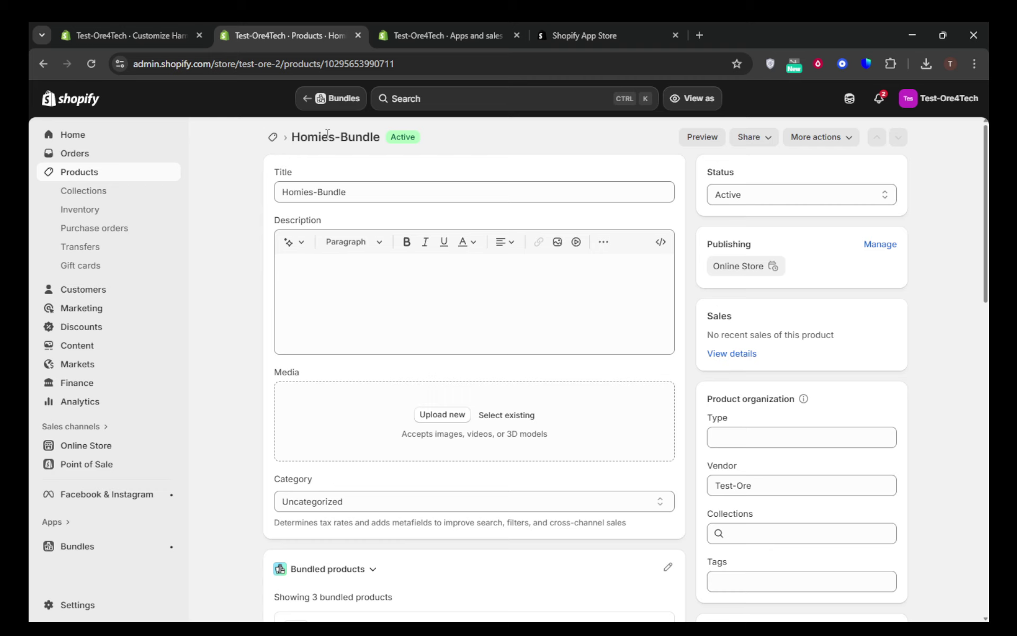
# Leave the product pages and open the Bundles app in the store admin.
pyautogui.click(38, 63)
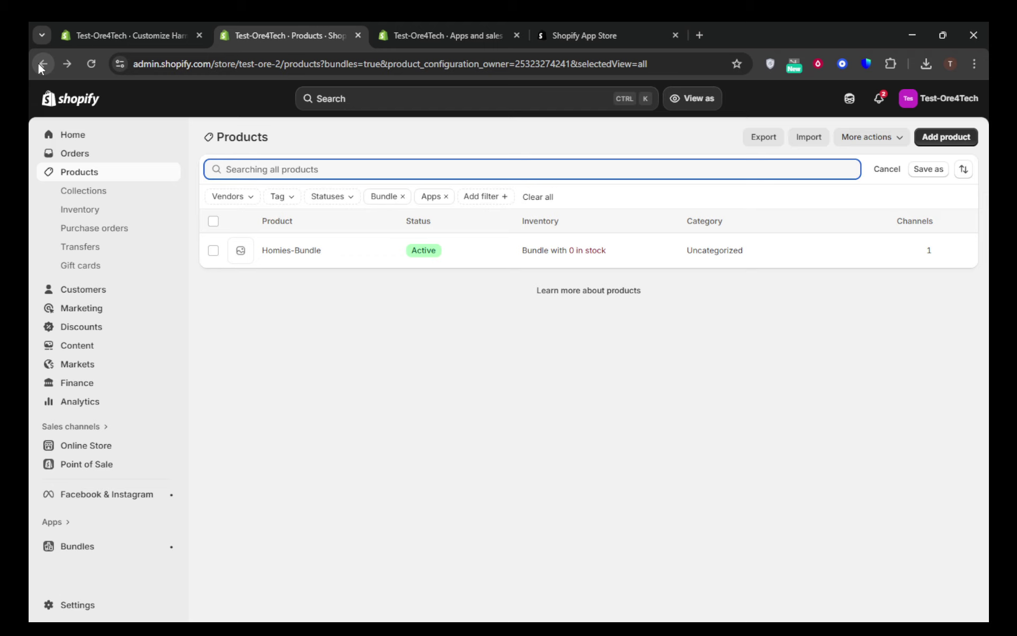
pyautogui.click(38, 63)
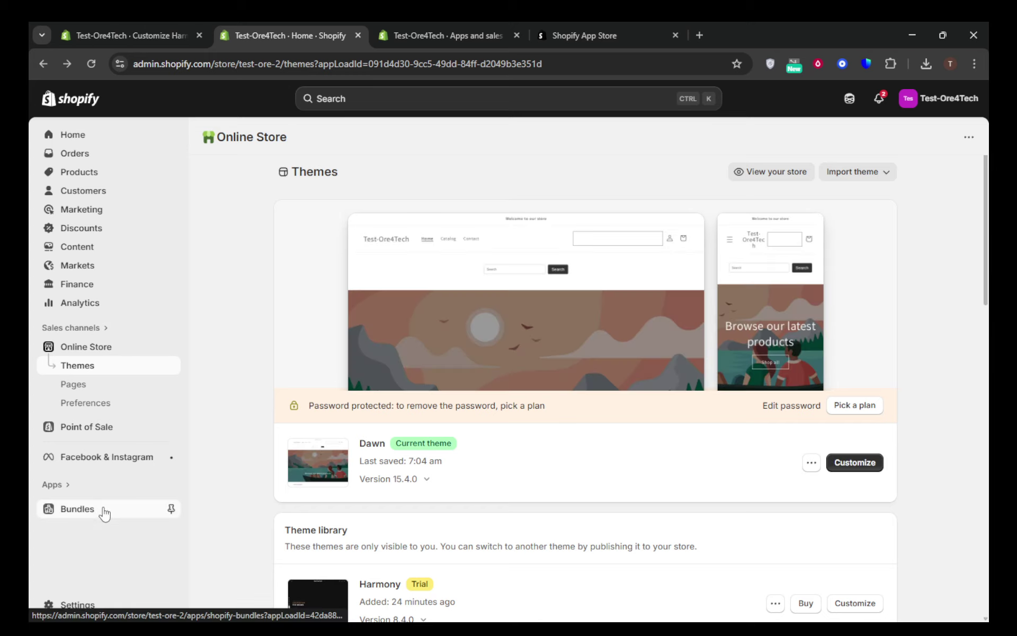
pyautogui.click(99, 512)
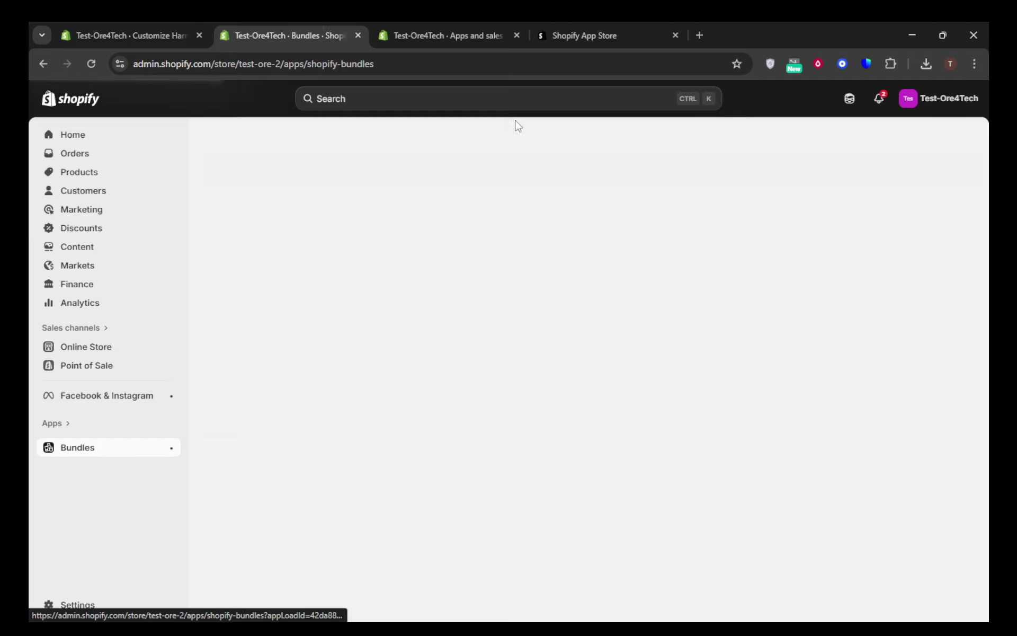
# Switch to the Shopify App Store and search for "shopify bundles".
pyautogui.click(441, 24)
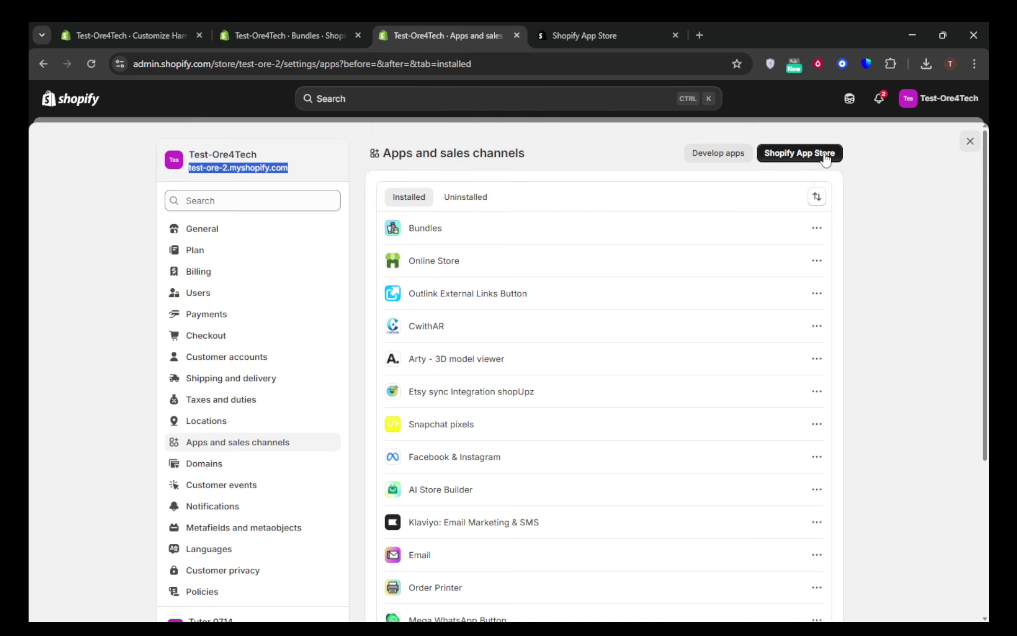
pyautogui.click(571, 22)
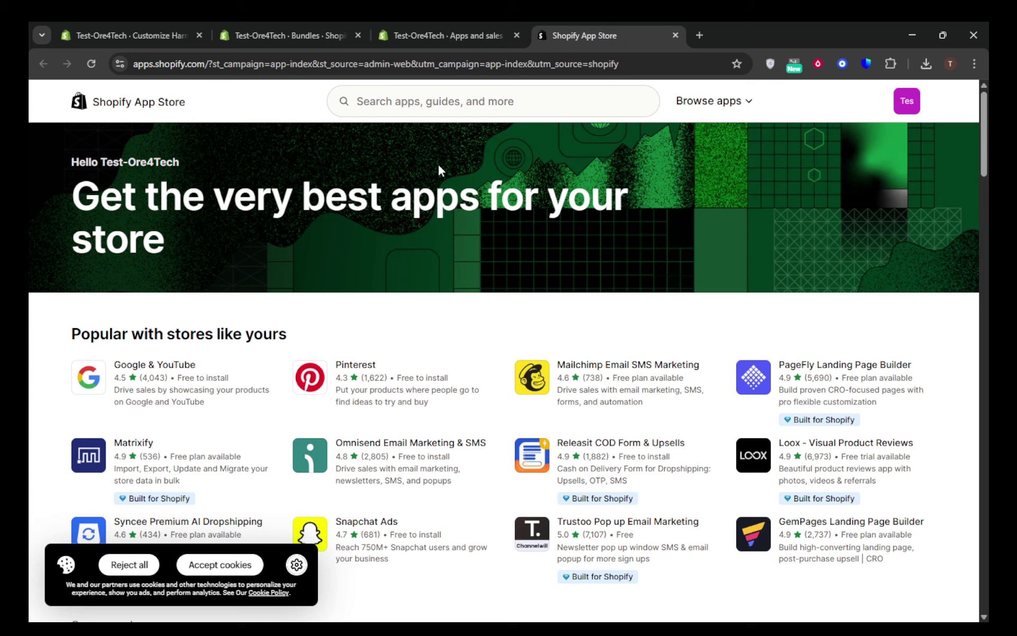
pyautogui.click(388, 98)
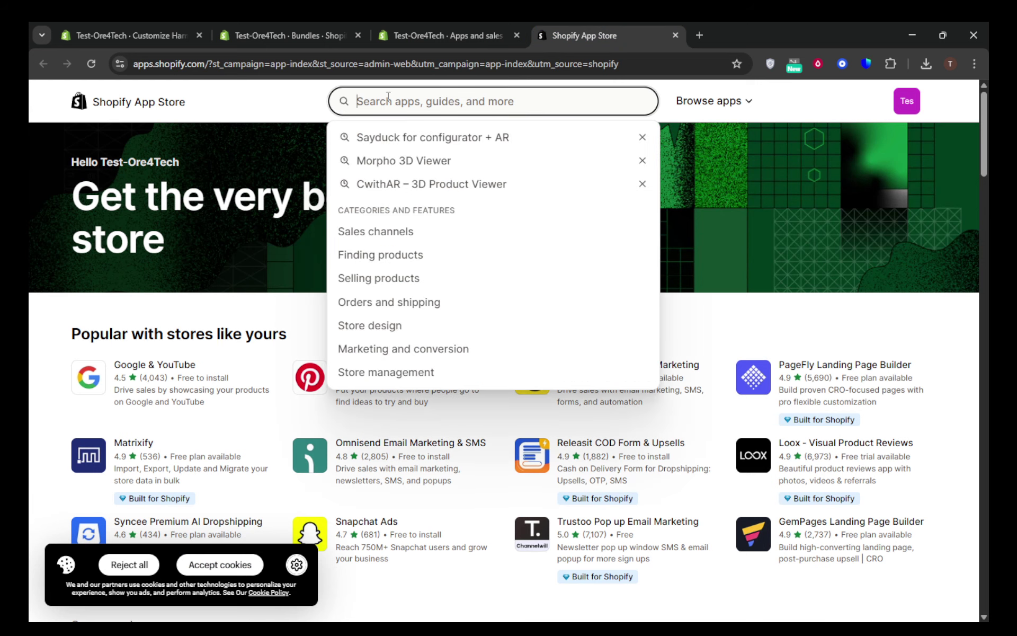
pyautogui.write('shop')
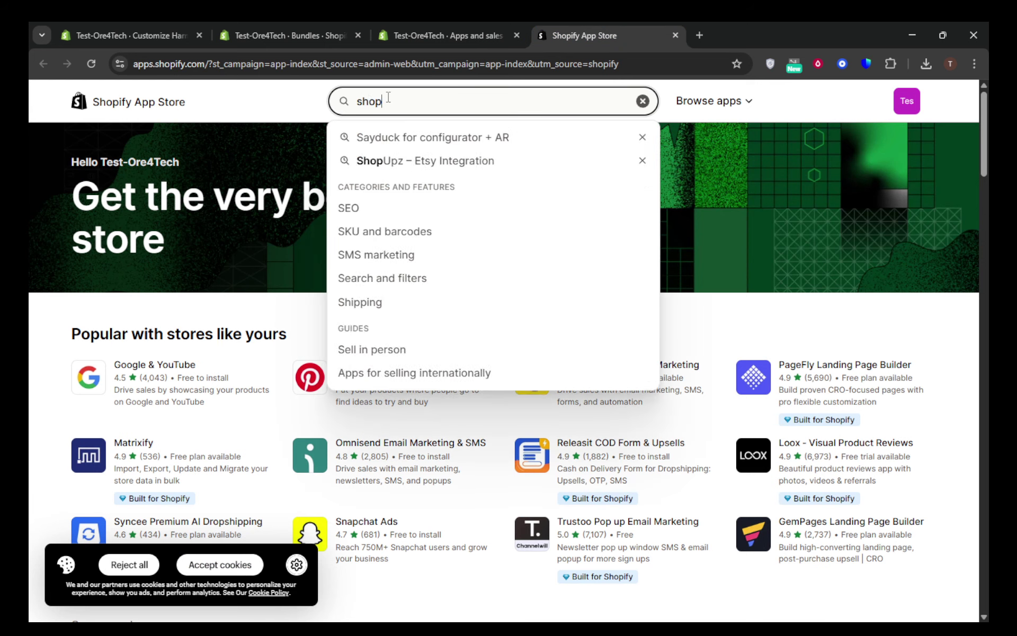
pyautogui.write('ify ')
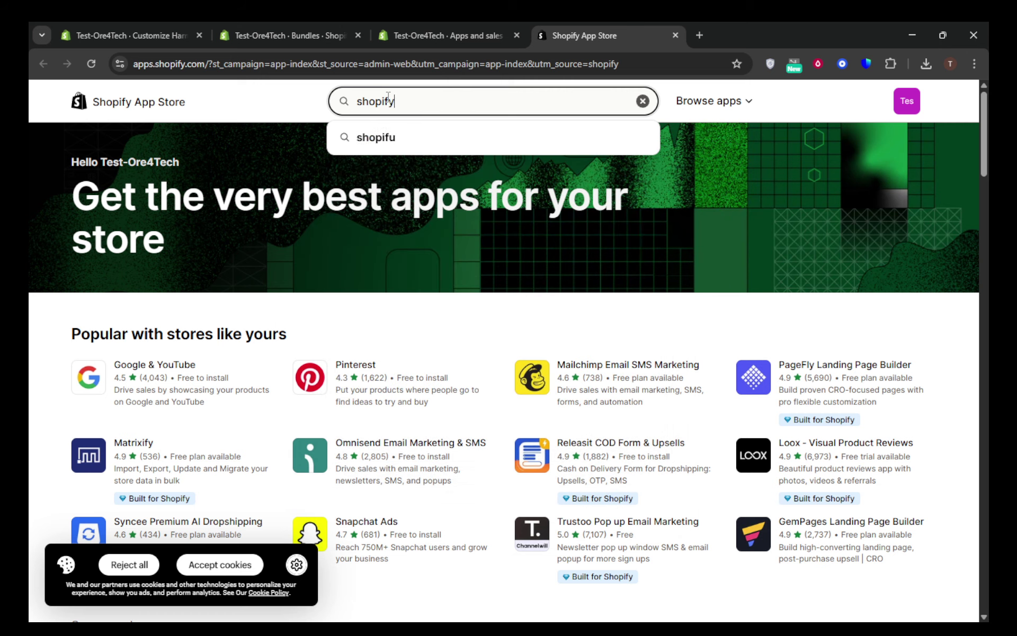
pyautogui.write('bun')
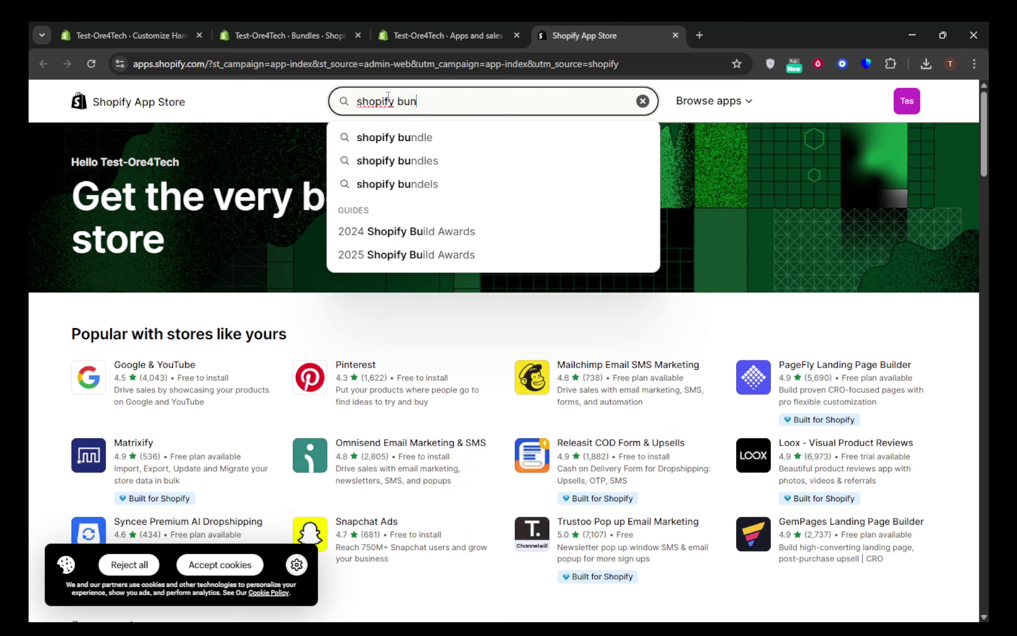
pyautogui.write('dles')
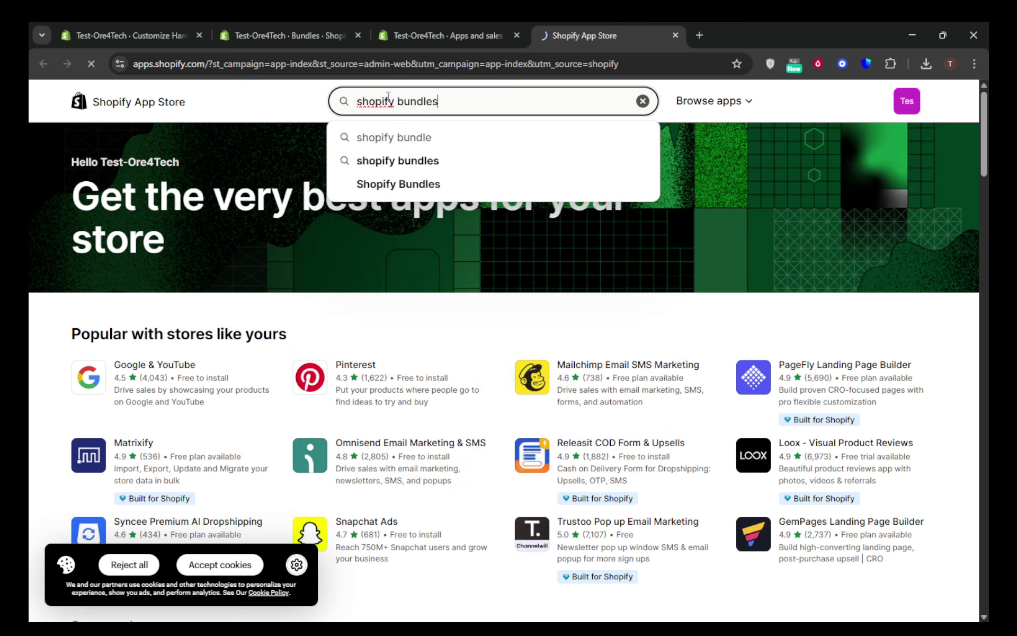
pyautogui.press('Return')
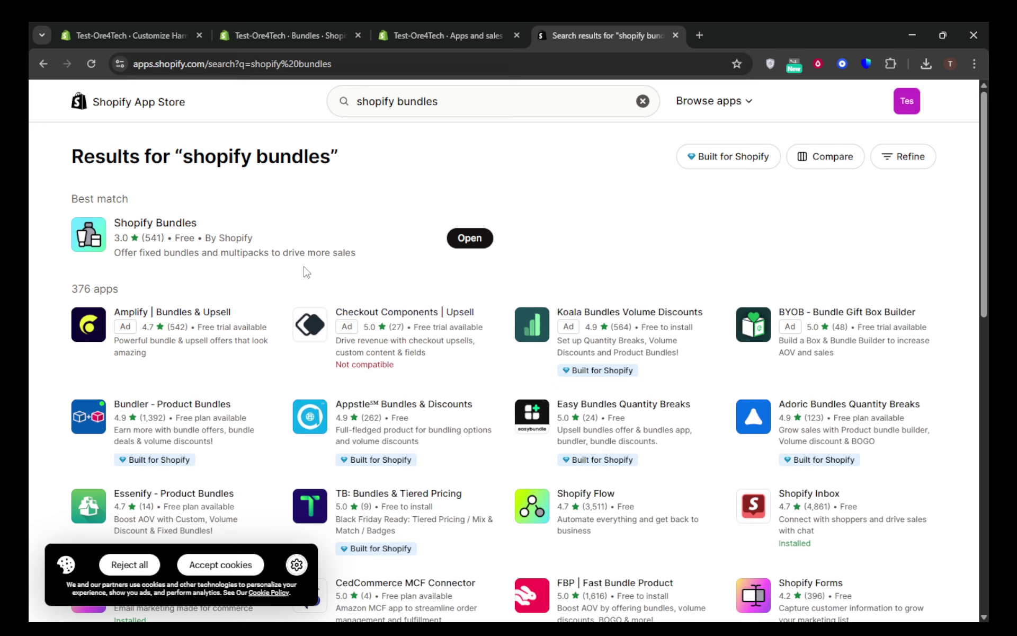
# Return to the Bundles app and start a new bundle titled PC-SET.
pyautogui.click(462, 24)
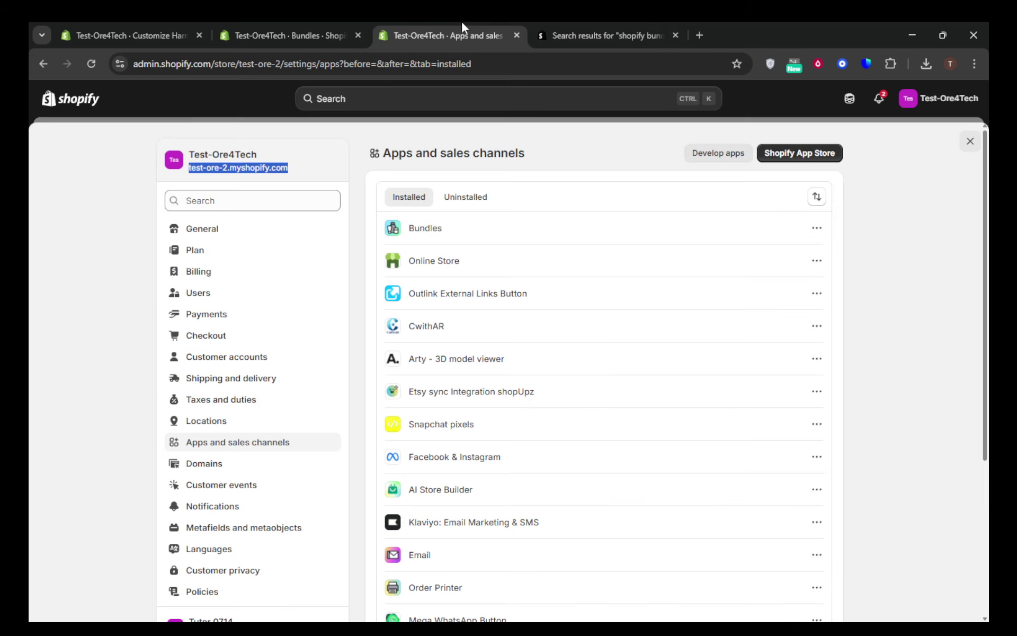
pyautogui.click(303, 27)
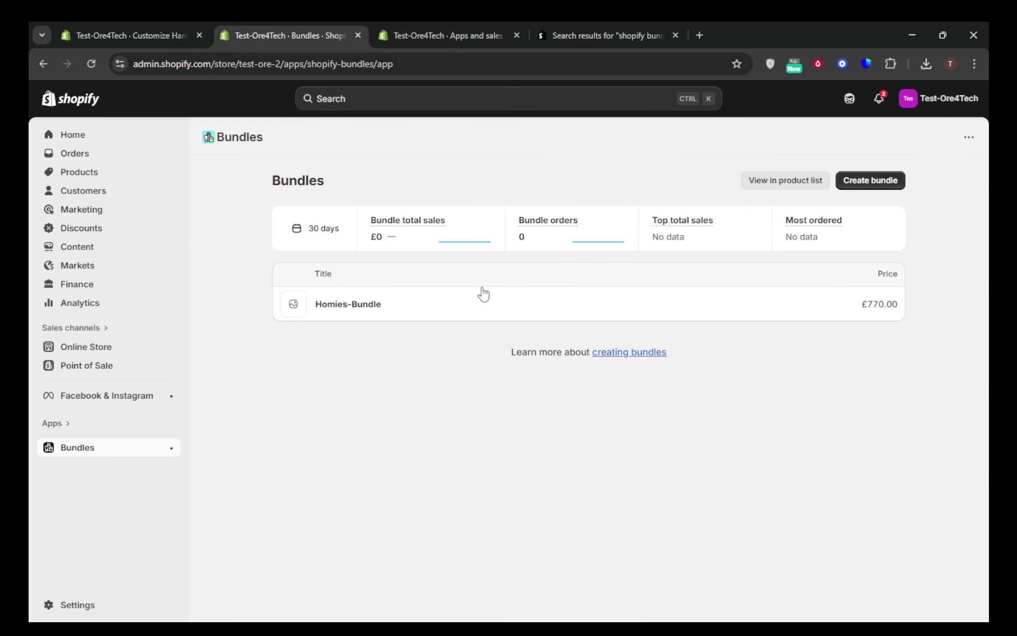
pyautogui.click(887, 188)
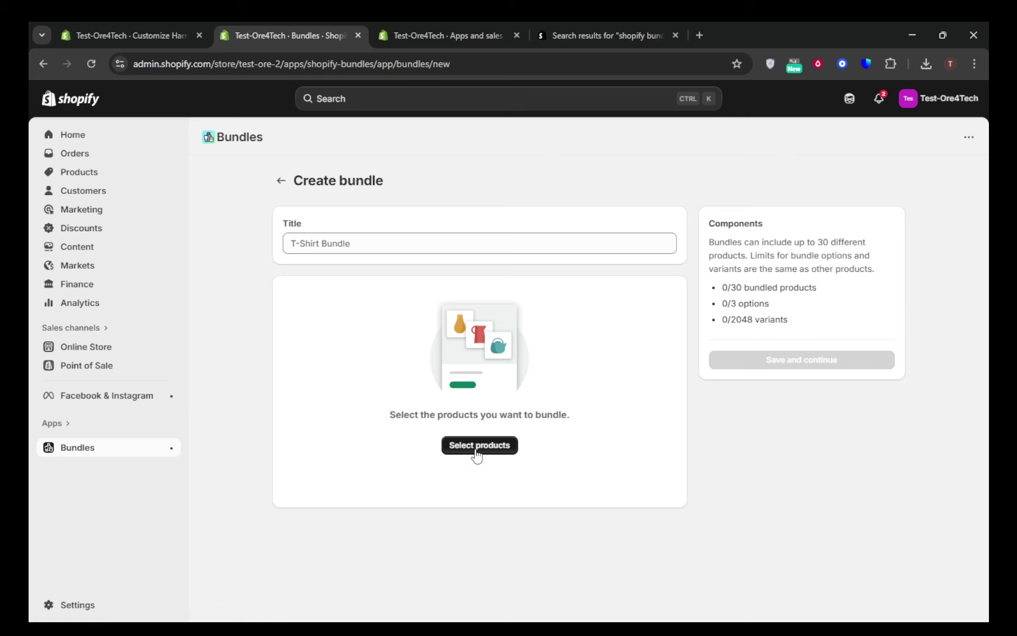
pyautogui.click(389, 247)
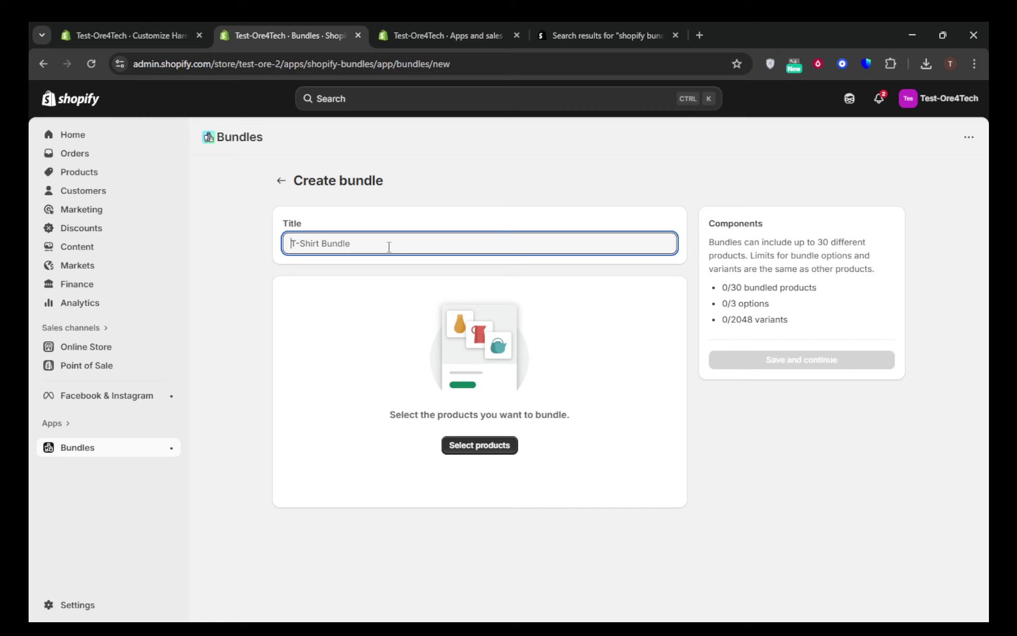
pyautogui.write('PC-SET')
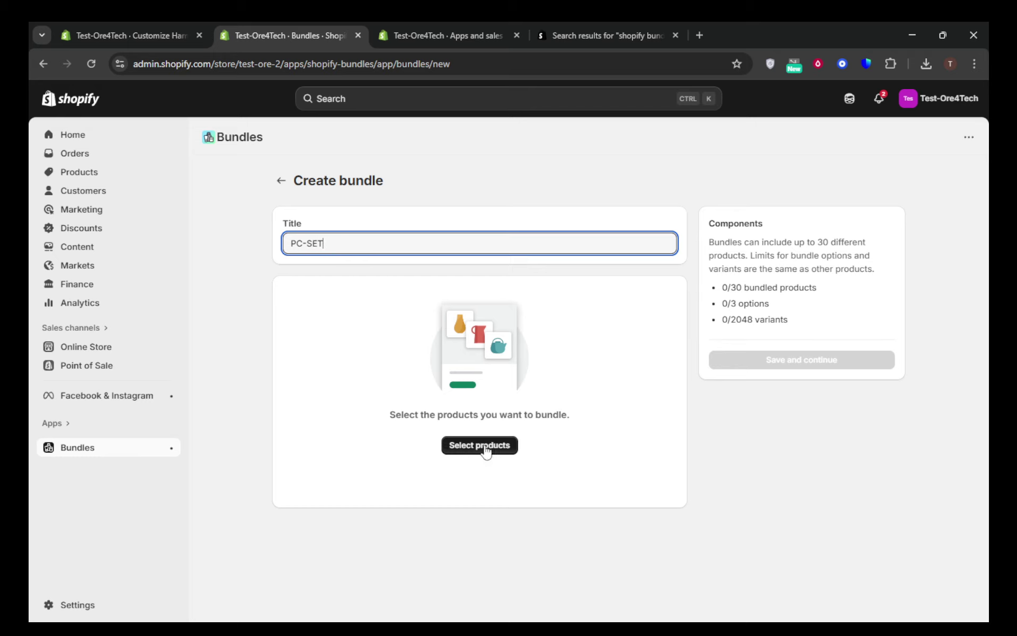
# Add the CPU, Graphics Card, Monitor, Mother Board, PSU, Ram and RGB Fan products to the bundle.
pyautogui.click(479, 451)
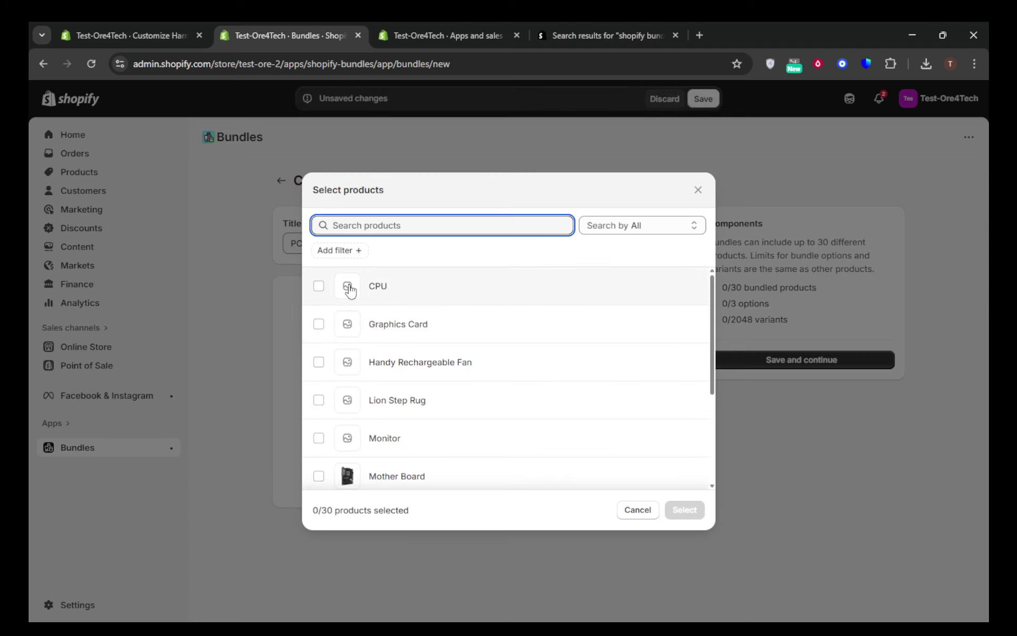
pyautogui.click(318, 287)
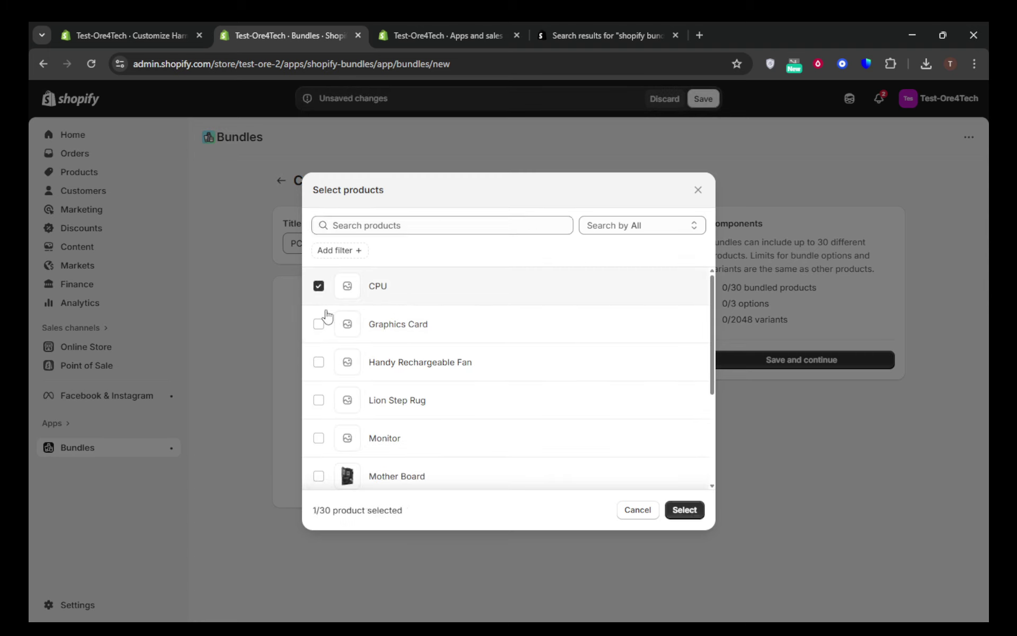
pyautogui.click(319, 325)
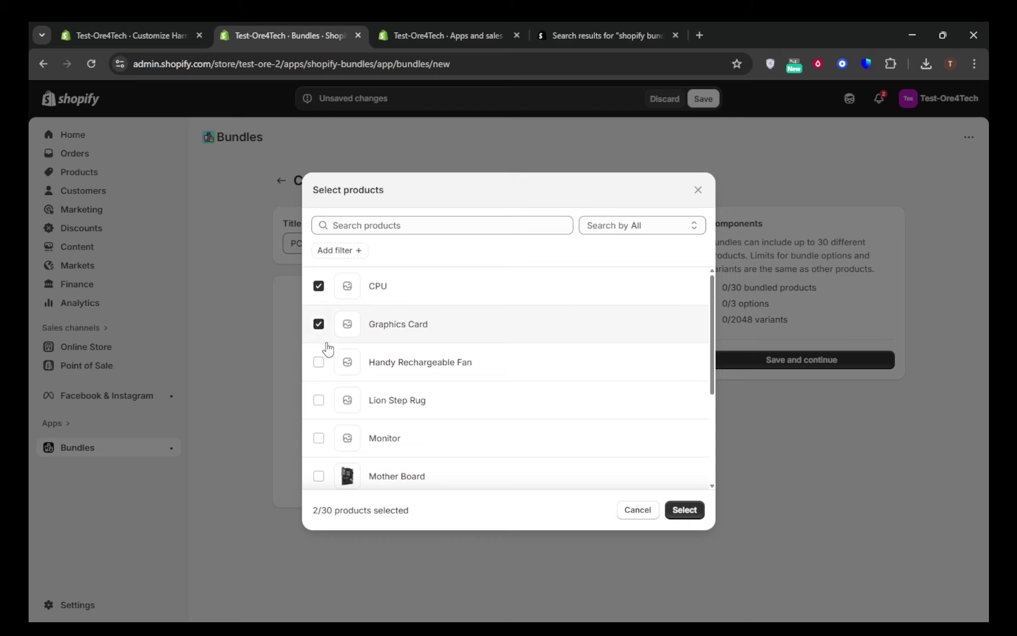
pyautogui.click(318, 440)
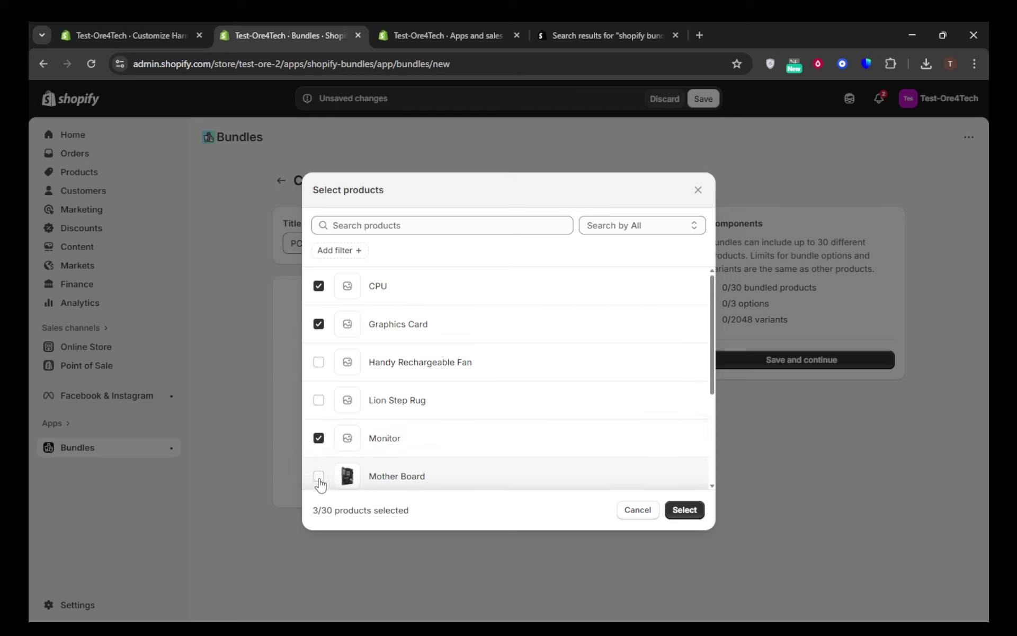
pyautogui.click(319, 476)
pyautogui.scroll(-3, 371, 419)
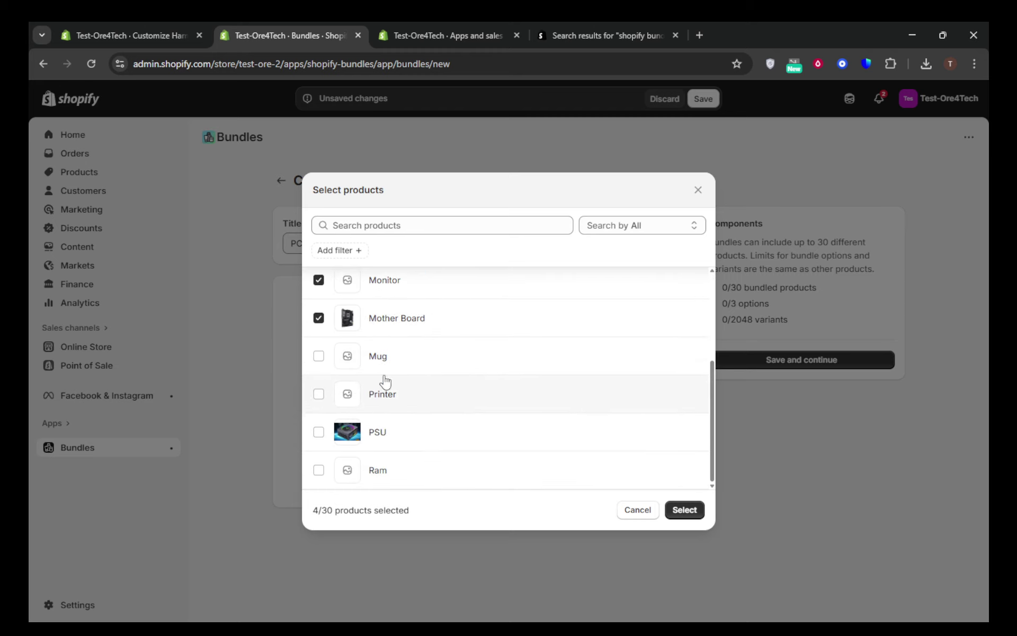
pyautogui.click(319, 433)
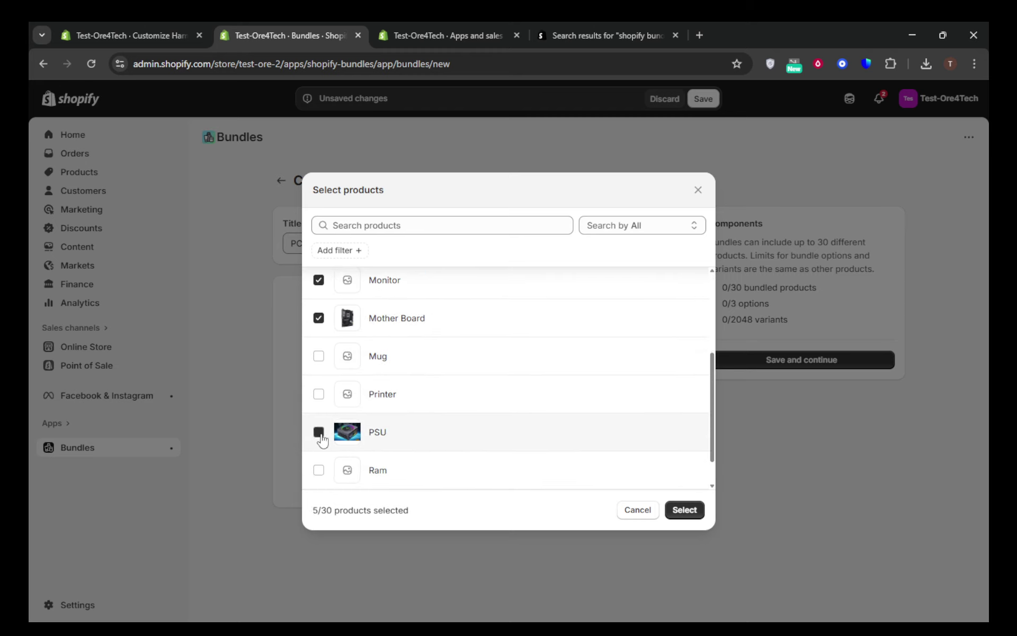
pyautogui.click(319, 471)
pyautogui.scroll(-1, 384, 429)
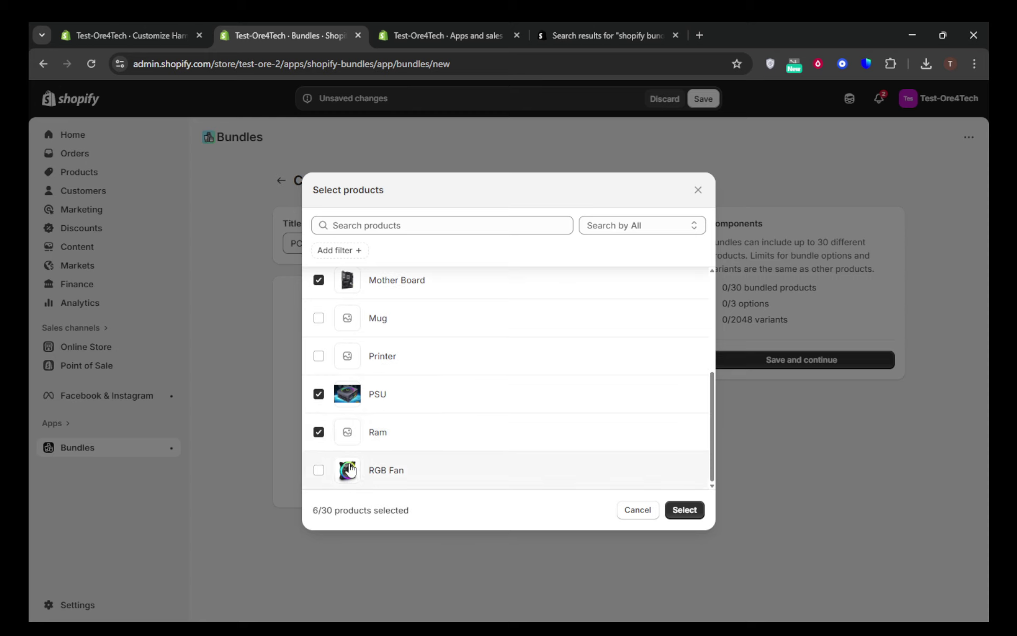
pyautogui.click(319, 471)
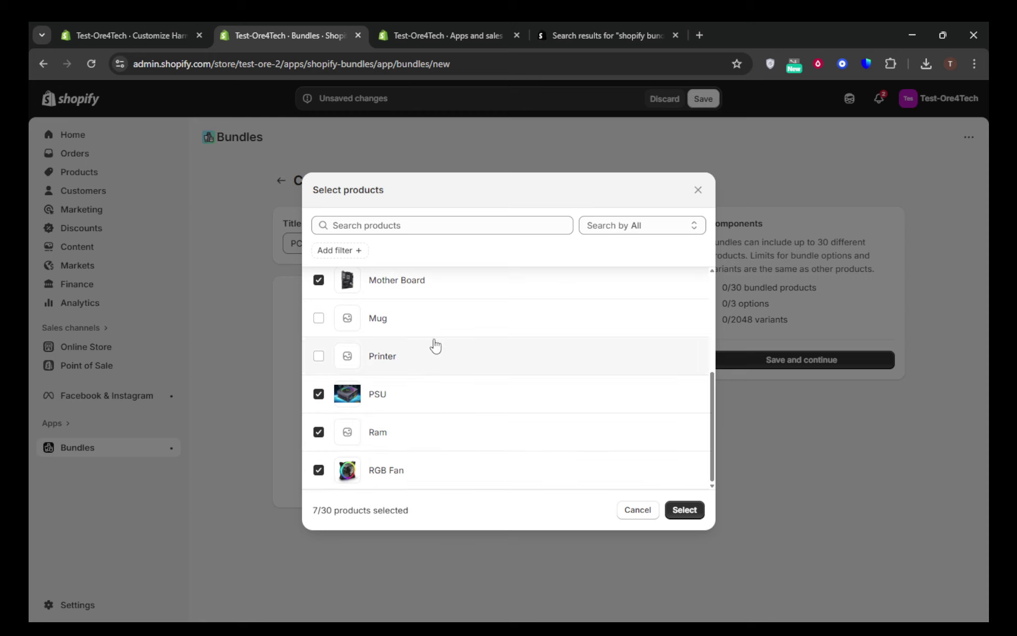
pyautogui.click(685, 510)
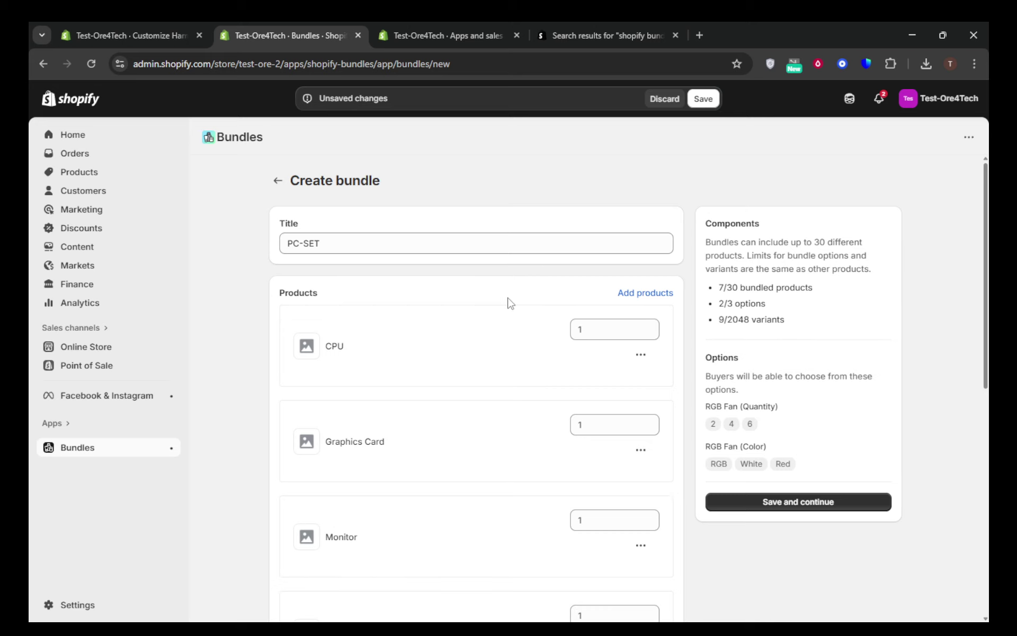
# Review the bundle's component products, their quantities, the actions available for the CPU, and the RGB Fan quantity and color options.
pyautogui.scroll(-4, 511, 303)
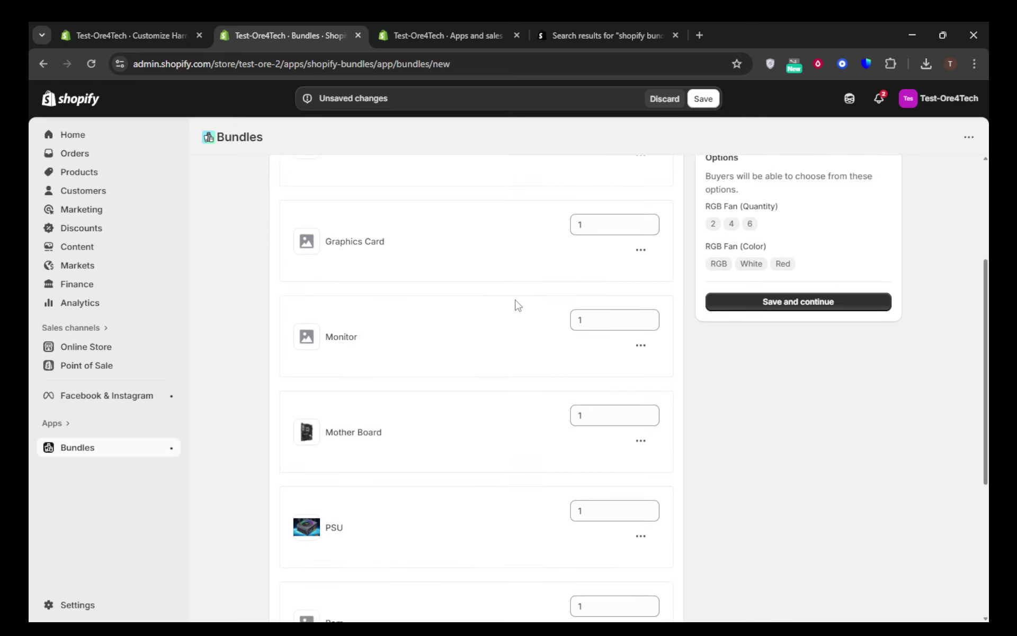
pyautogui.scroll(4, 519, 306)
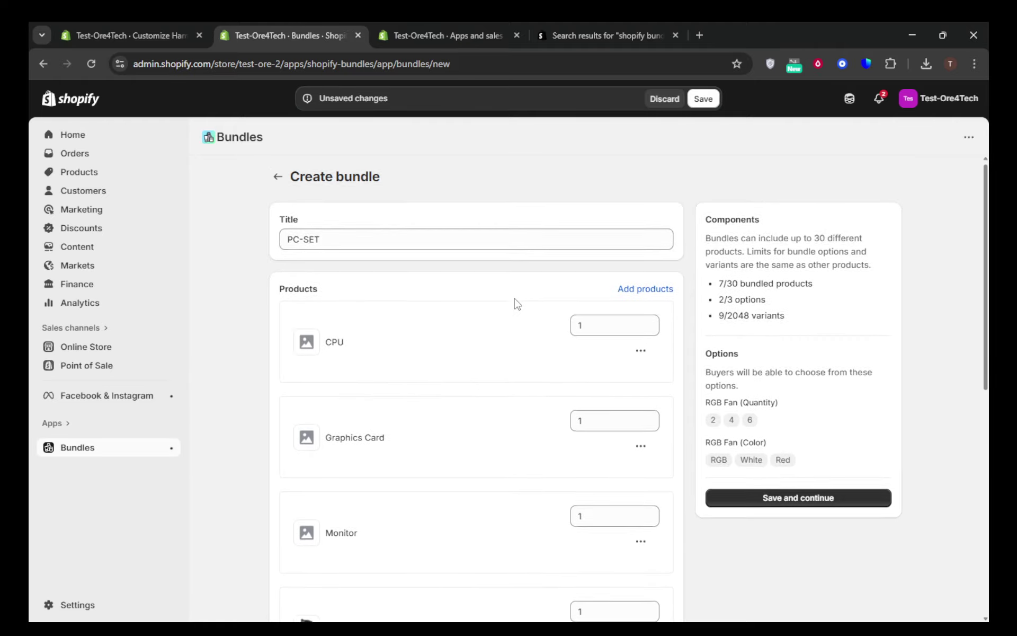
pyautogui.scroll(-4, 496, 311)
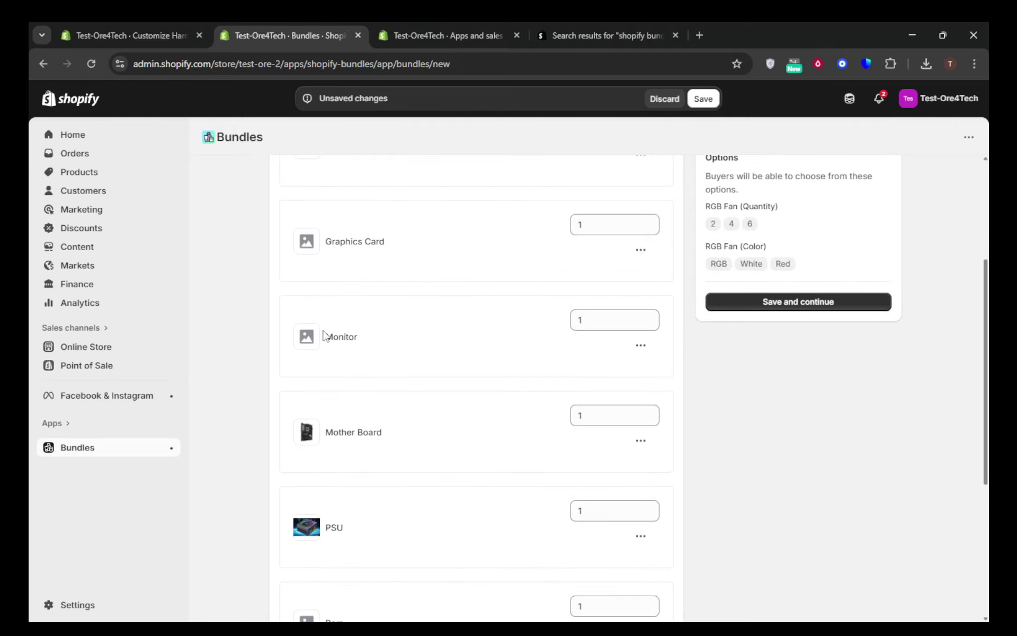
pyautogui.scroll(4, 377, 275)
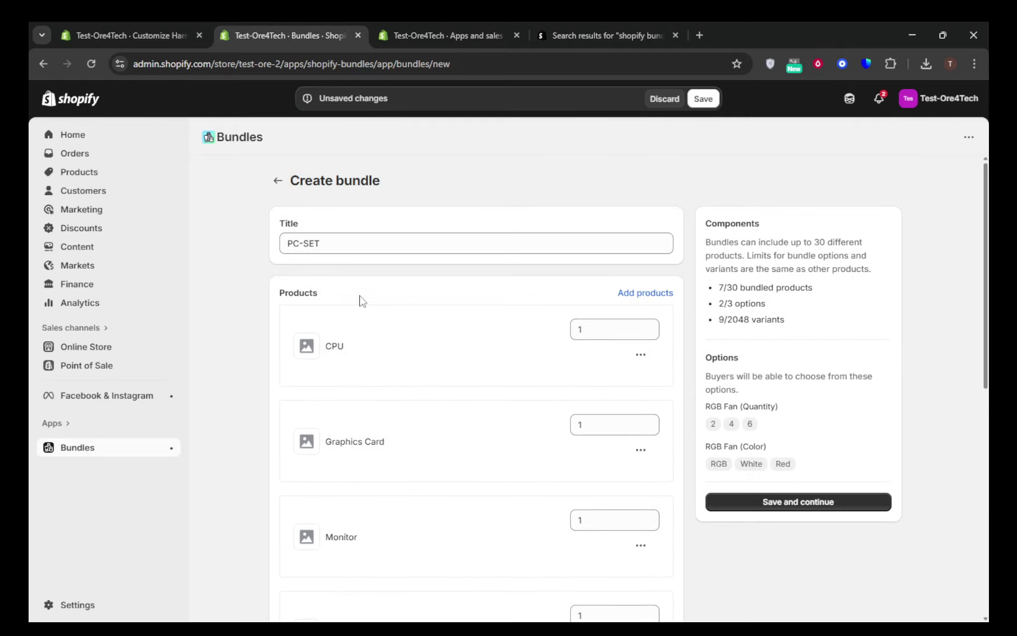
pyautogui.click(641, 356)
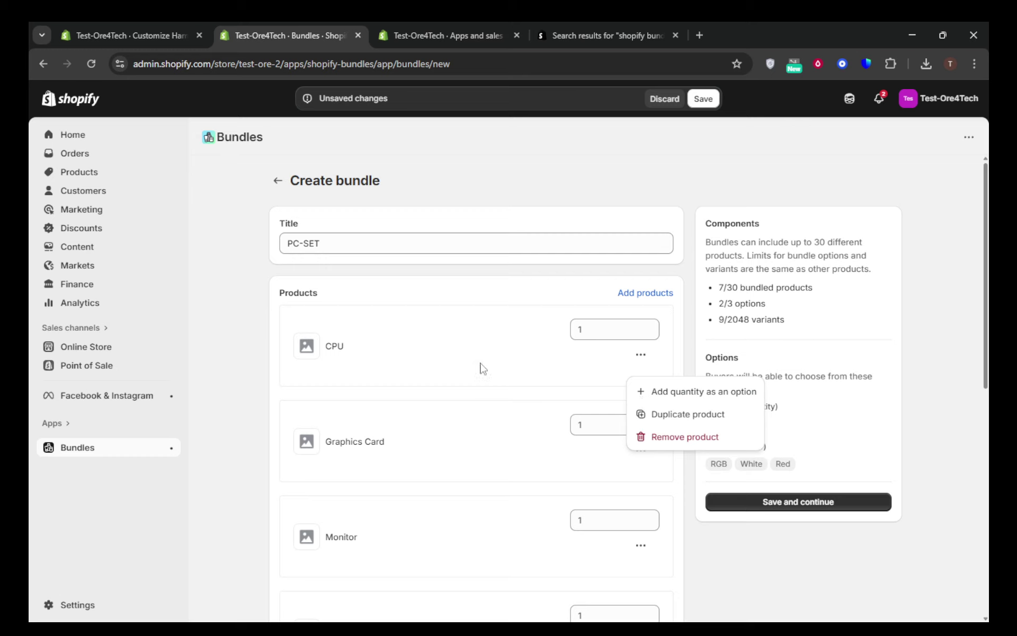
pyautogui.click(418, 353)
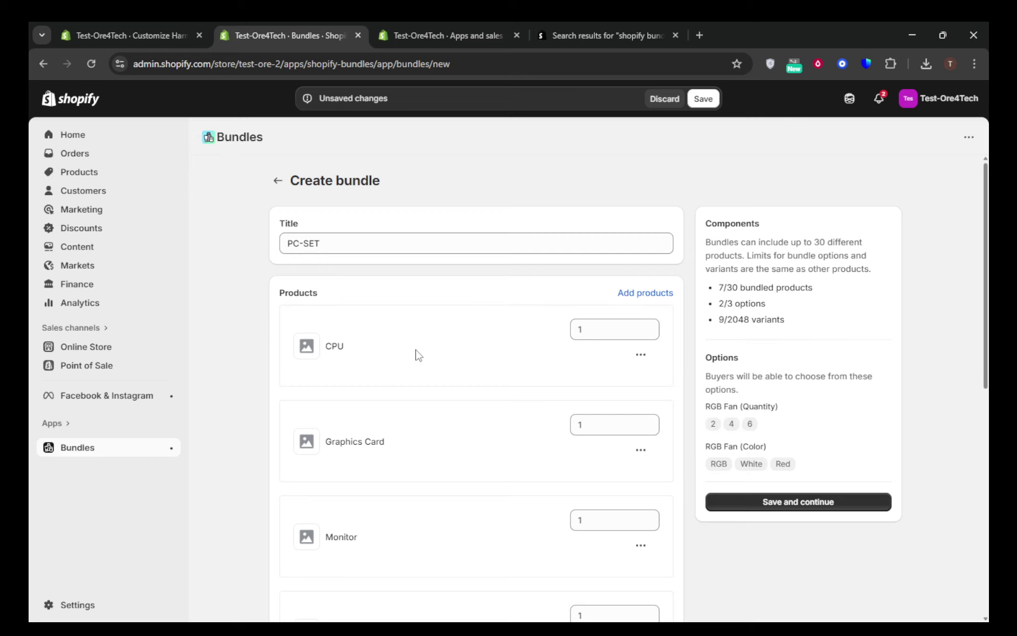
pyautogui.scroll(-5, 470, 345)
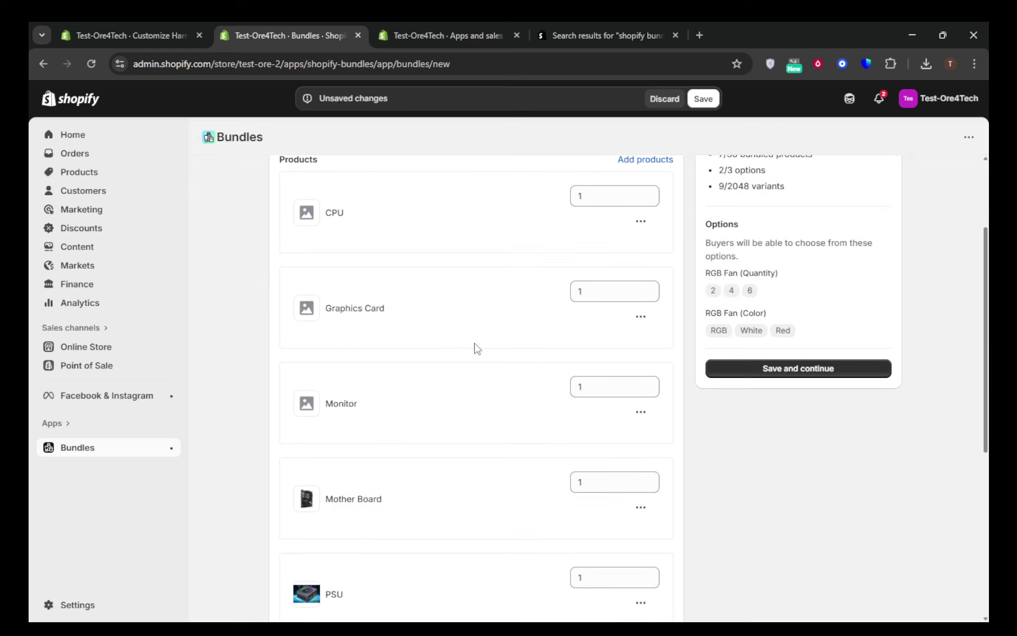
pyautogui.scroll(-5, 479, 353)
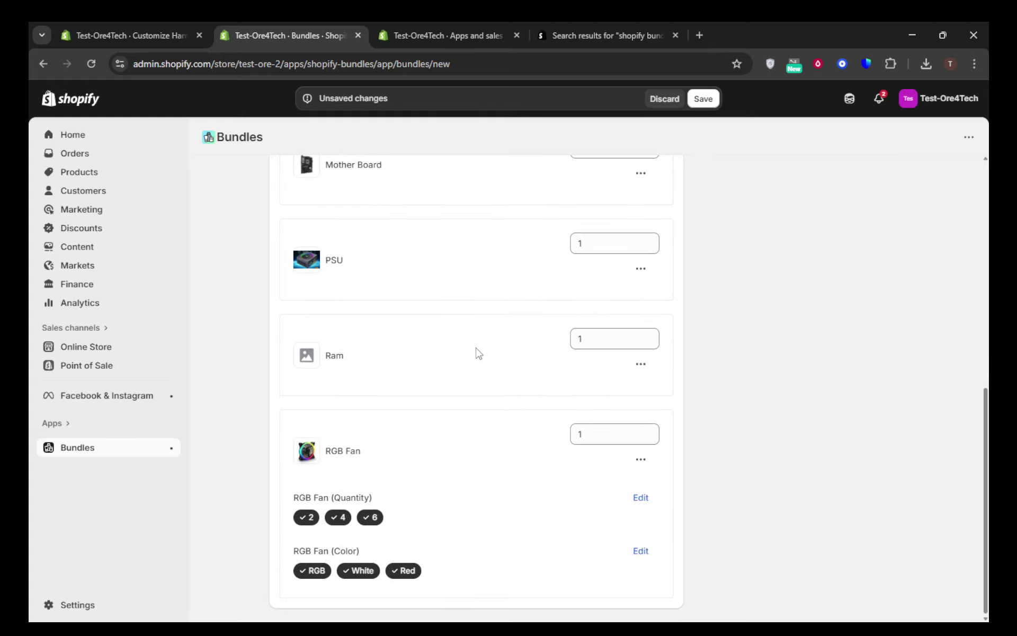
pyautogui.scroll(5, 480, 352)
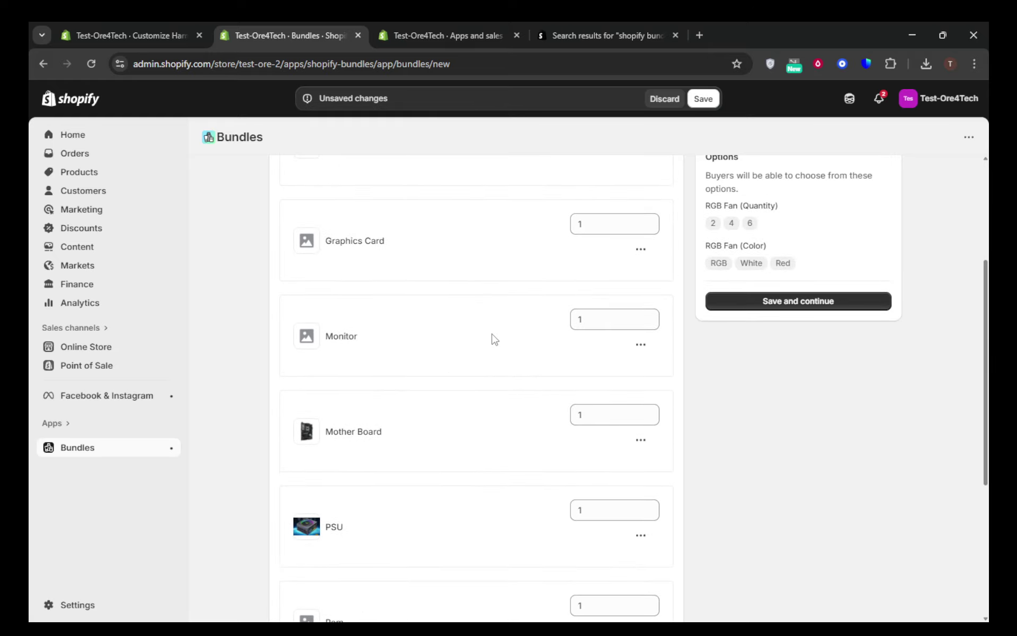
pyautogui.scroll(-5, 494, 339)
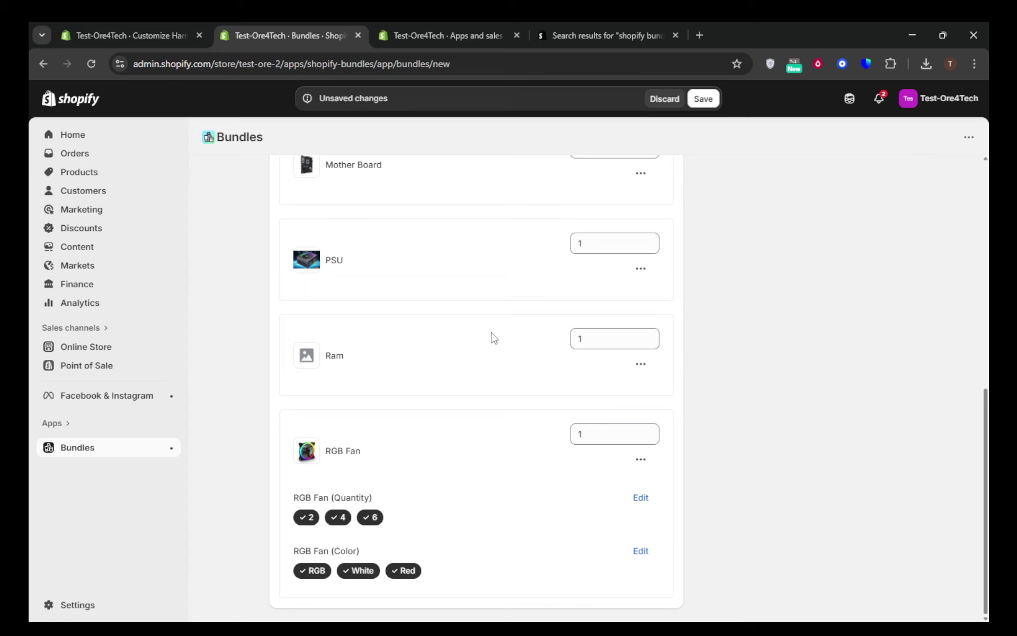
pyautogui.scroll(6, 495, 339)
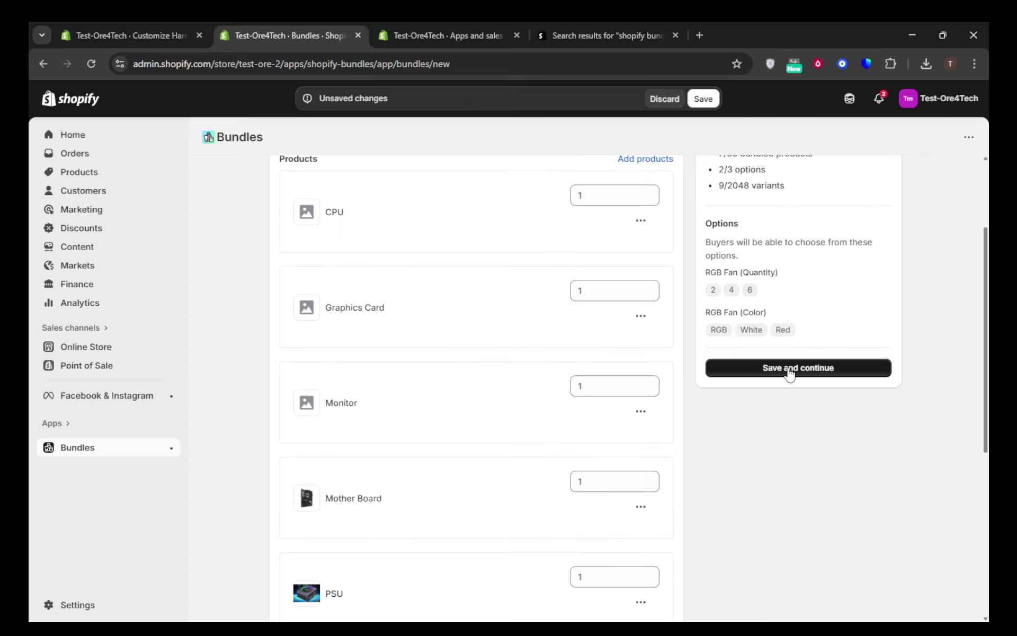
# Save the PC-SET bundle and go by way of the Bundles overview to the store's product list.
pyautogui.click(790, 370)
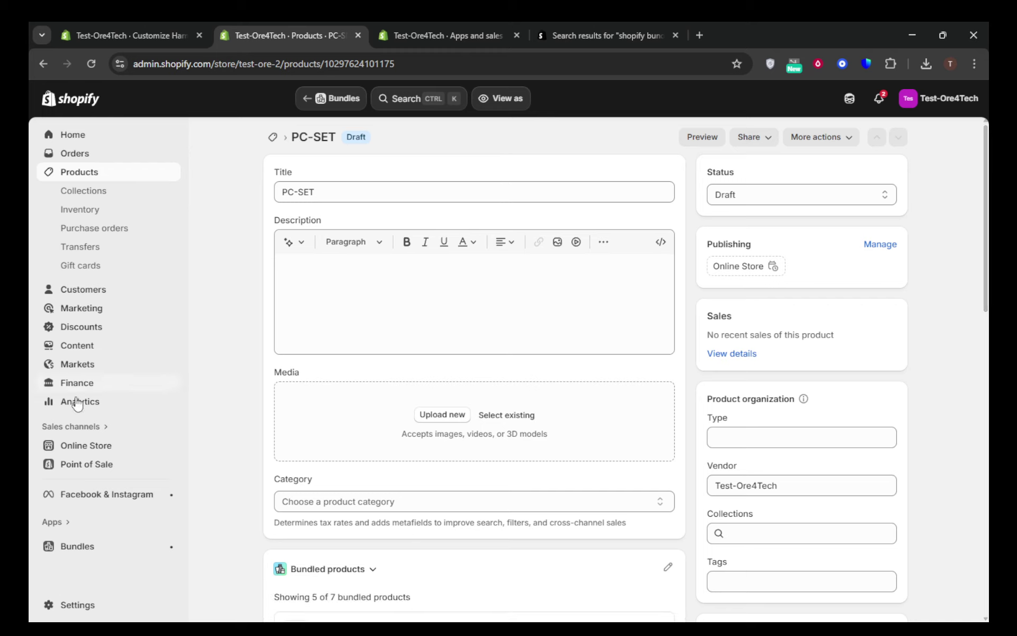
pyautogui.click(97, 552)
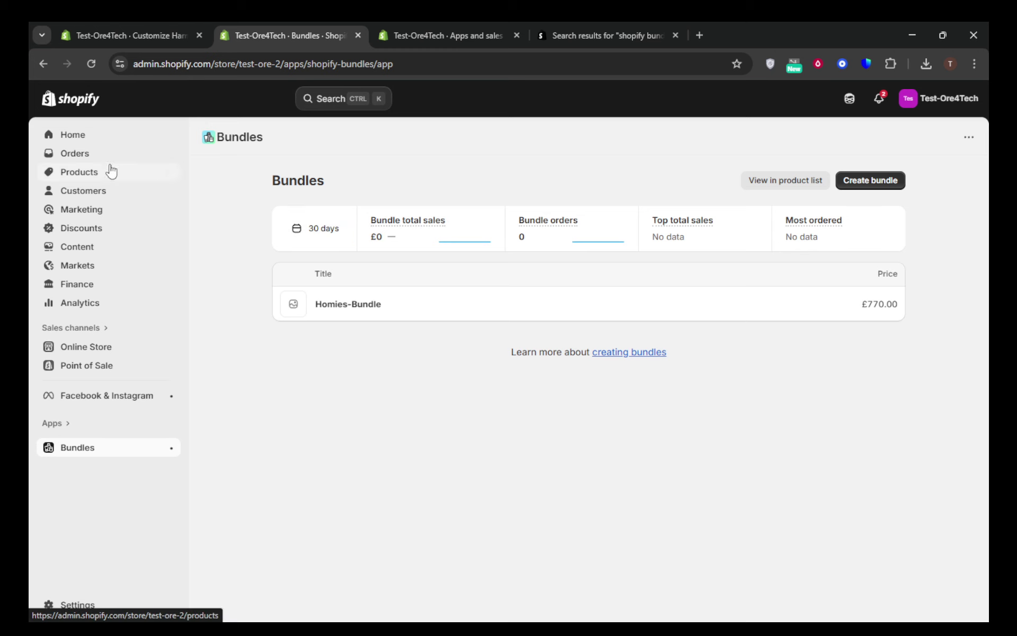
pyautogui.click(93, 174)
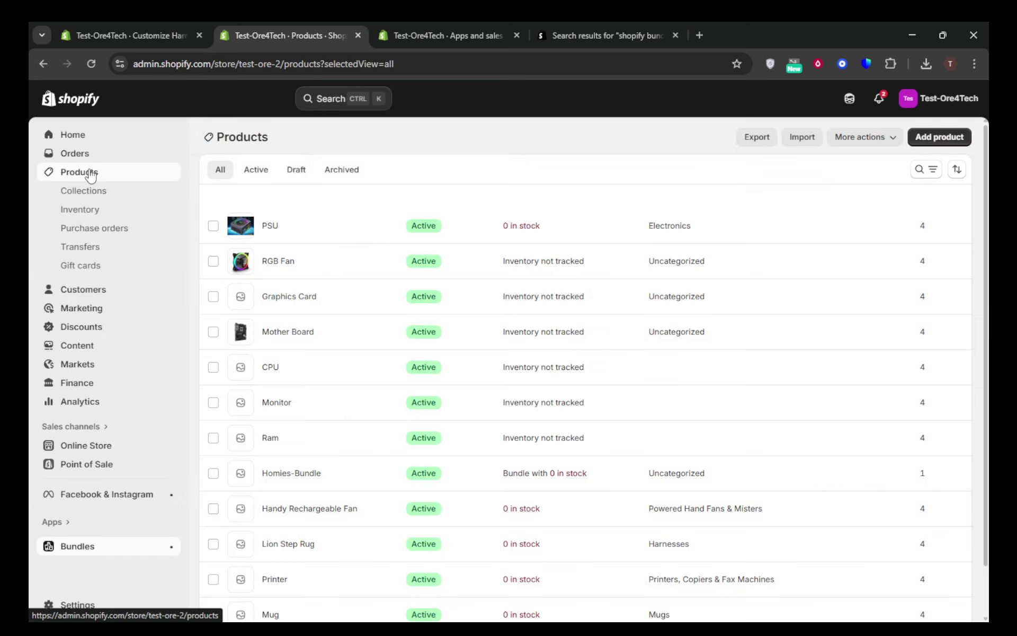